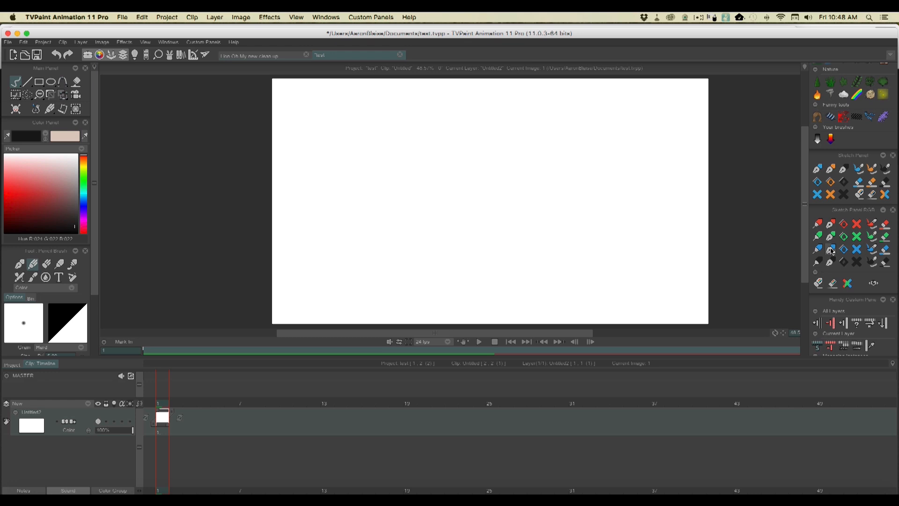
Choose the blue drawing colour from the RGB sketch set and switch to the Pencil brush.
left_click(831, 252)
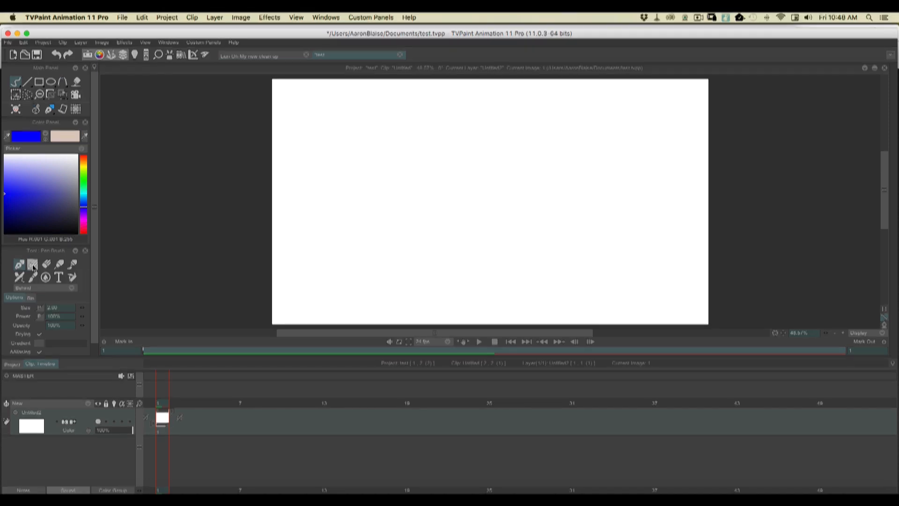
left_click(33, 266)
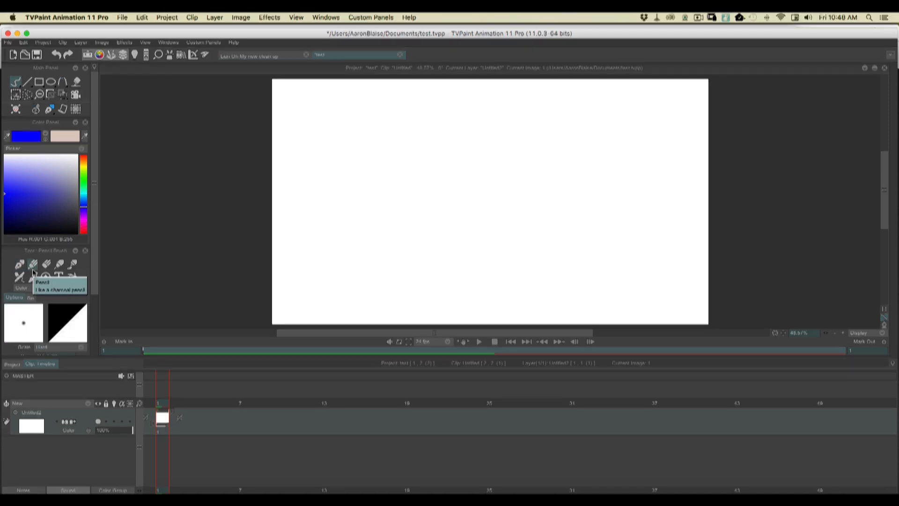
key("Tab")
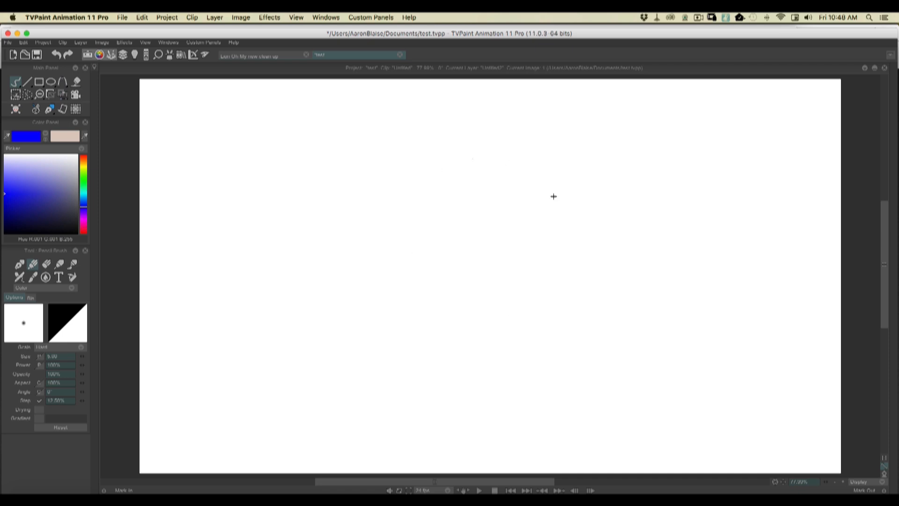
Draw a large test circle on the canvas with several overlapping blue pencil strokes.
mouse_move(560, 209)
left_mouse_down()
mouse_move(562, 257)
mouse_move(541, 279)
left_mouse_up()
left_click_drag(436, 177, 543, 166)
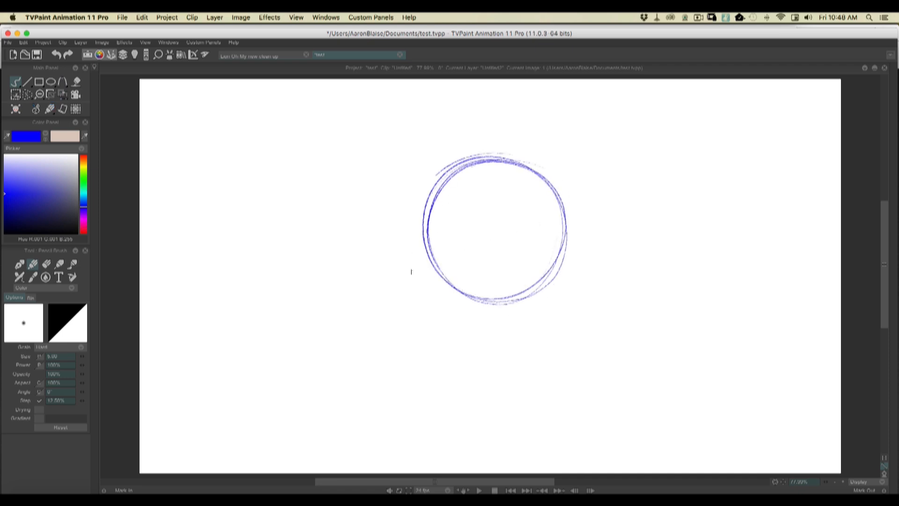
mouse_move(438, 175)
left_mouse_down()
mouse_move(438, 283)
mouse_move(498, 303)
left_mouse_up()
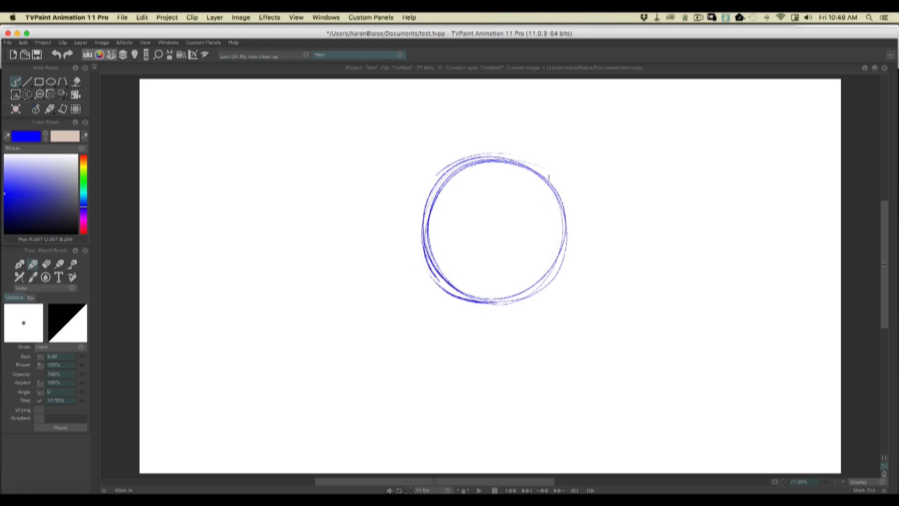
mouse_move(560, 209)
left_mouse_down()
mouse_move(530, 173)
mouse_move(558, 207)
mouse_move(511, 299)
mouse_move(434, 277)
left_mouse_up()
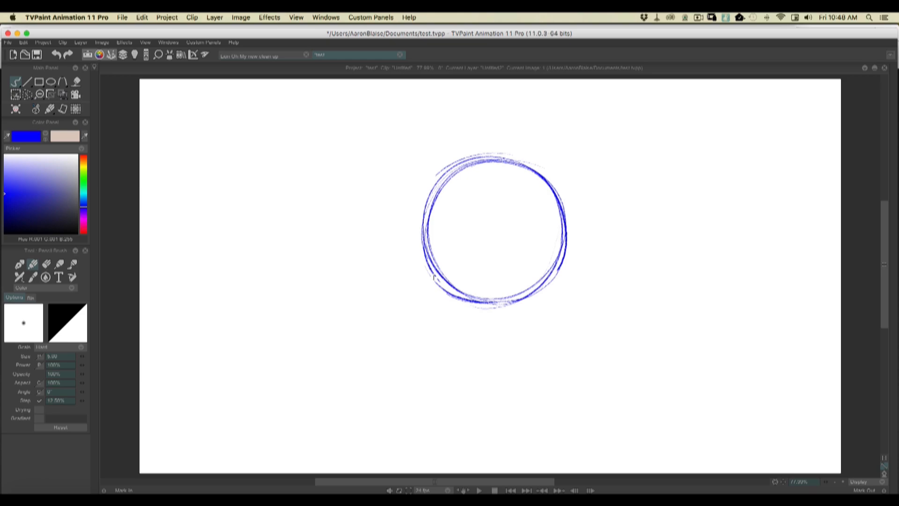
Set the pencil brush's opacity to 30%.
key("Tab")
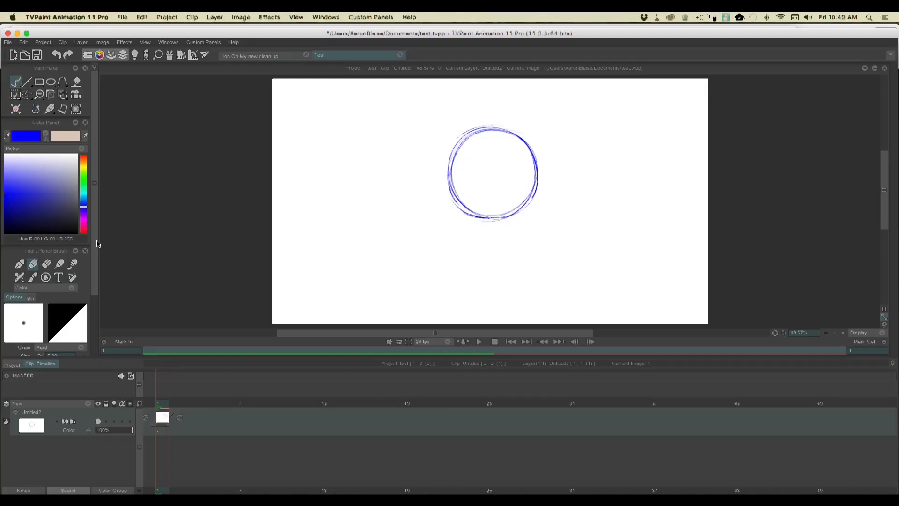
scroll(87, 304, "down", 5)
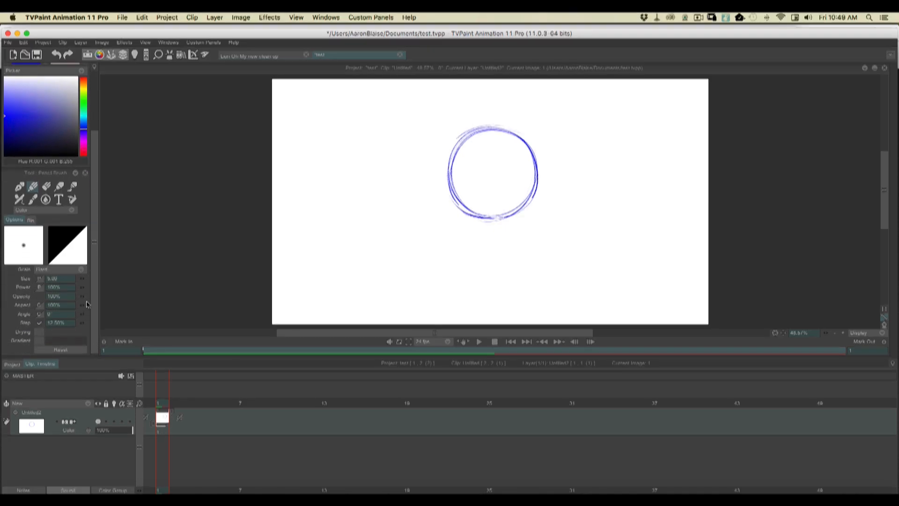
left_click(52, 303)
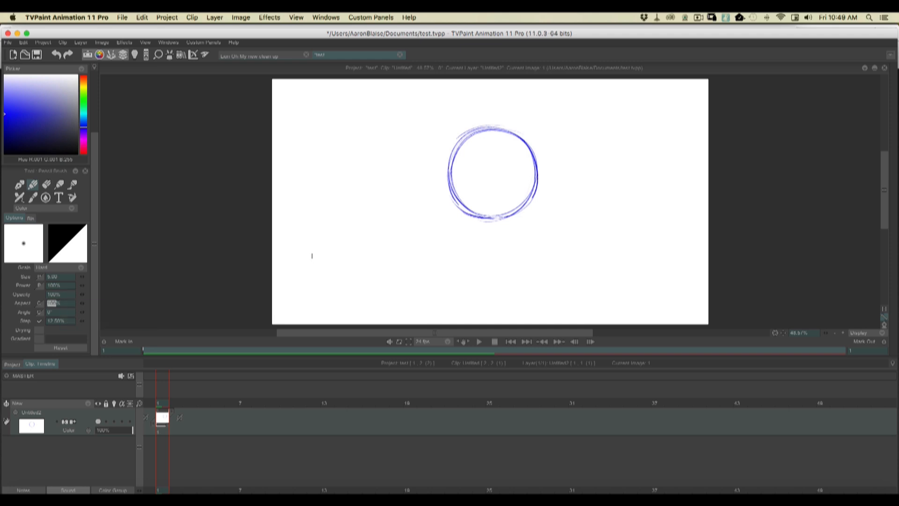
left_click(56, 295)
type("50")
key("Tab")
Draw a smaller, fainter test circle beside the large one and clear the whole canvas.
mouse_move(604, 217)
left_mouse_down()
mouse_move(572, 201)
mouse_move(562, 212)
mouse_move(598, 231)
left_mouse_up()
left_click(565, 204)
key("Tab")
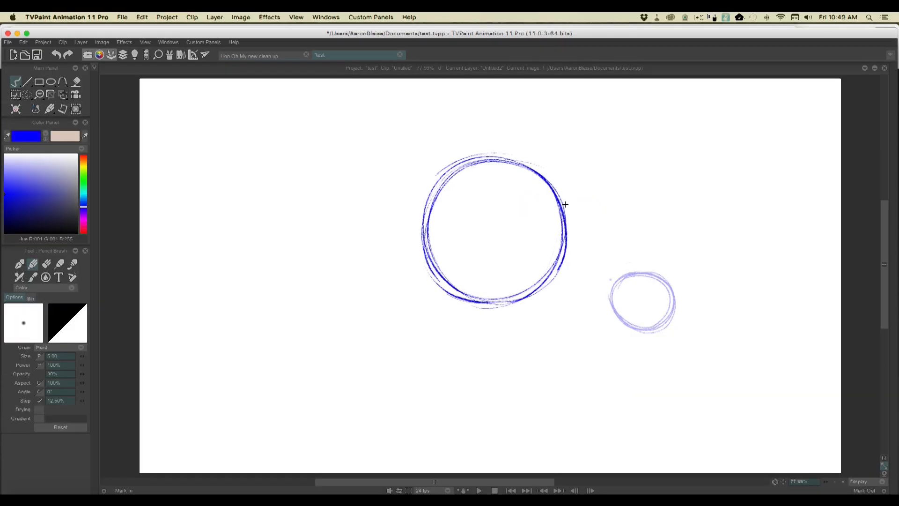
mouse_move(638, 269)
left_mouse_down()
mouse_move(658, 305)
mouse_move(614, 286)
mouse_move(623, 309)
left_mouse_up()
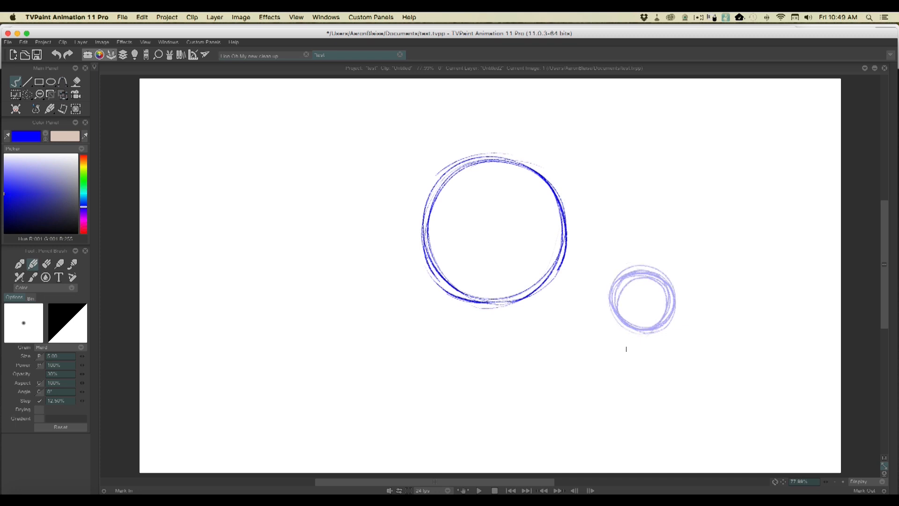
key("BackSpace")
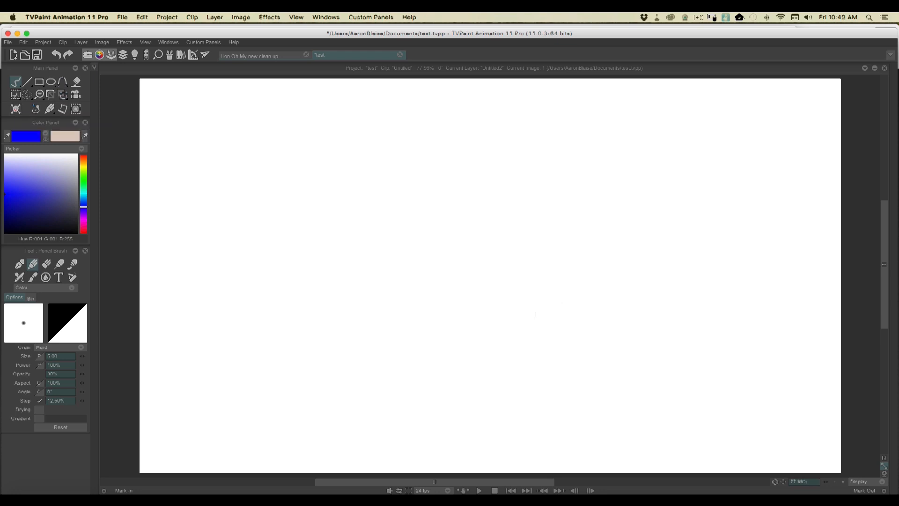
Sketch a light blue construction circle for a cartoon head, with loose curves for the cheek and the back of the face.
mouse_move(504, 165)
left_mouse_down()
mouse_move(552, 186)
mouse_move(558, 267)
mouse_move(470, 273)
left_mouse_up()
mouse_move(532, 189)
left_mouse_down()
mouse_move(488, 169)
mouse_move(452, 204)
left_mouse_up()
left_click_drag(441, 265, 474, 297)
left_click_drag(580, 199, 569, 300)
Sketch slanted angry eyebrows, frown lines and both eyes with pupils across the lower part of the head circle.
left_click_drag(504, 266, 565, 246)
mouse_move(488, 241)
left_mouse_down()
mouse_move(501, 267)
mouse_move(565, 247)
left_mouse_up()
left_click_drag(491, 269, 547, 254)
mouse_move(488, 241)
left_mouse_down()
mouse_move(500, 273)
mouse_move(476, 270)
mouse_move(497, 277)
left_mouse_up()
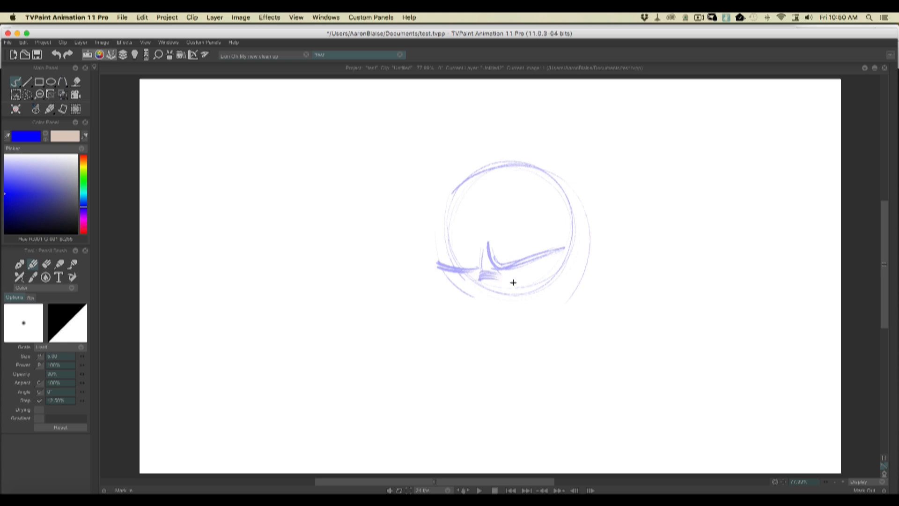
mouse_move(546, 263)
left_mouse_down()
mouse_move(514, 269)
mouse_move(540, 273)
mouse_move(505, 258)
mouse_move(524, 259)
mouse_move(510, 265)
left_mouse_up()
mouse_move(450, 270)
left_mouse_down()
mouse_move(455, 283)
mouse_move(449, 266)
mouse_move(472, 279)
mouse_move(464, 273)
left_mouse_up()
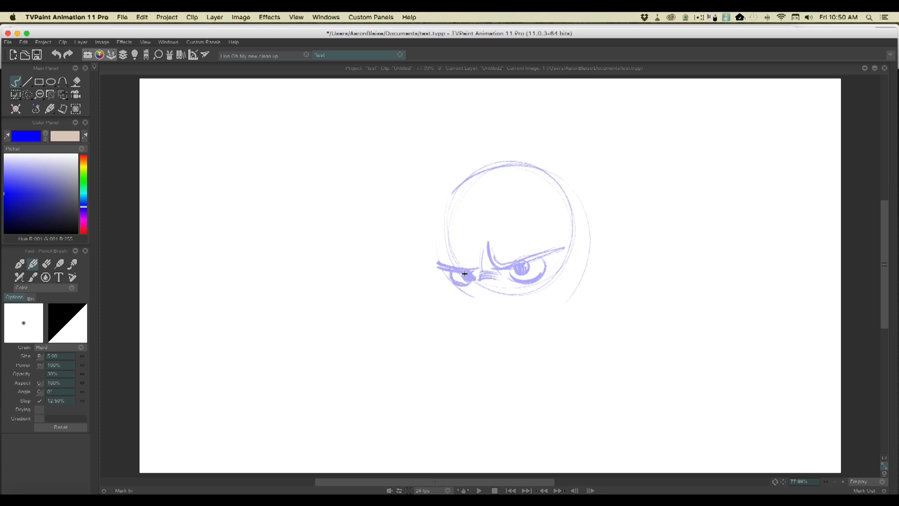
left_click_drag(436, 265, 428, 264)
mouse_move(514, 262)
left_mouse_down()
mouse_move(552, 249)
mouse_move(514, 266)
mouse_move(494, 242)
mouse_move(493, 267)
mouse_move(476, 248)
mouse_move(493, 260)
left_mouse_up()
left_click_drag(479, 248, 478, 270)
Sketch a bulbous nose and a wide smirking mouth below the eyes.
mouse_move(515, 286)
left_mouse_down()
mouse_move(473, 288)
mouse_move(468, 306)
mouse_move(484, 312)
mouse_move(464, 302)
mouse_move(475, 311)
mouse_move(518, 300)
mouse_move(470, 305)
mouse_move(511, 318)
left_mouse_up()
mouse_move(558, 294)
left_mouse_down()
mouse_move(527, 312)
mouse_move(569, 302)
left_mouse_up()
mouse_move(480, 323)
left_mouse_down()
mouse_move(445, 307)
mouse_move(484, 323)
mouse_move(515, 318)
left_mouse_up()
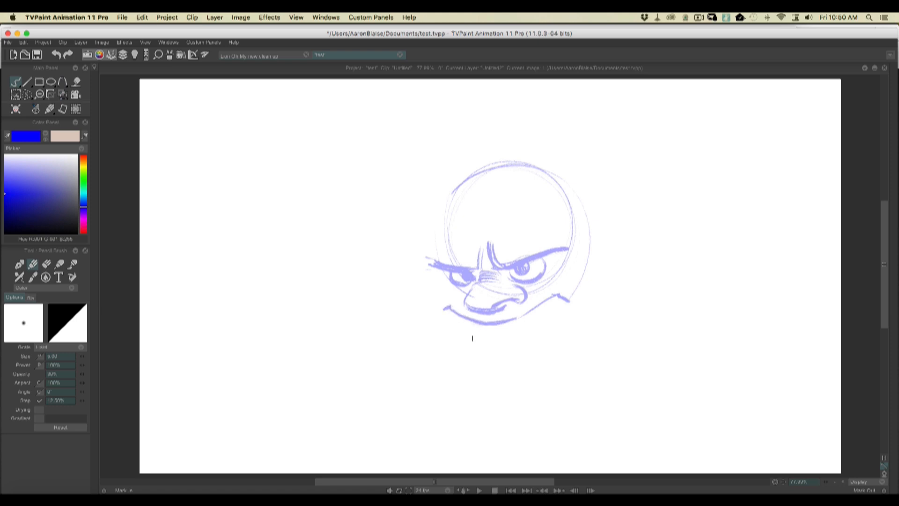
Sketch the chin, the heavy jawline on both sides and the near cheek contour of the face.
mouse_move(451, 334)
left_mouse_down()
mouse_move(468, 366)
mouse_move(482, 370)
mouse_move(548, 358)
left_mouse_up()
mouse_move(596, 303)
left_mouse_down()
mouse_move(477, 370)
mouse_move(593, 304)
left_mouse_up()
left_click_drag(600, 265, 584, 327)
mouse_move(595, 248)
left_mouse_down()
mouse_move(631, 257)
mouse_move(632, 236)
mouse_move(610, 268)
mouse_move(595, 239)
left_mouse_up()
left_click_drag(446, 328, 462, 359)
left_click_drag(434, 293, 470, 370)
left_click_drag(435, 266, 432, 285)
Sketch the hair fringe over the forehead, the side hair and the outer outline of the skull.
mouse_move(442, 238)
left_mouse_down()
mouse_move(434, 257)
mouse_move(423, 253)
left_mouse_up()
left_click_drag(447, 183, 491, 234)
mouse_move(481, 202)
left_mouse_down()
mouse_move(512, 226)
mouse_move(575, 231)
left_mouse_up()
left_click_drag(448, 195, 451, 237)
left_click_drag(437, 202, 433, 230)
mouse_move(431, 164)
left_mouse_down()
mouse_move(551, 129)
mouse_move(574, 138)
left_mouse_up()
mouse_move(580, 137)
left_mouse_down()
mouse_move(611, 208)
mouse_move(554, 124)
mouse_move(424, 174)
mouse_move(427, 192)
left_mouse_up()
left_click_drag(425, 193, 413, 212)
mouse_move(415, 206)
left_mouse_down()
mouse_move(426, 272)
mouse_move(428, 263)
left_mouse_up()
Sketch the ear with its inner fold and a short neck line beneath it.
left_click_drag(624, 277, 620, 303)
left_click_drag(619, 231, 602, 247)
left_click_drag(618, 234, 602, 265)
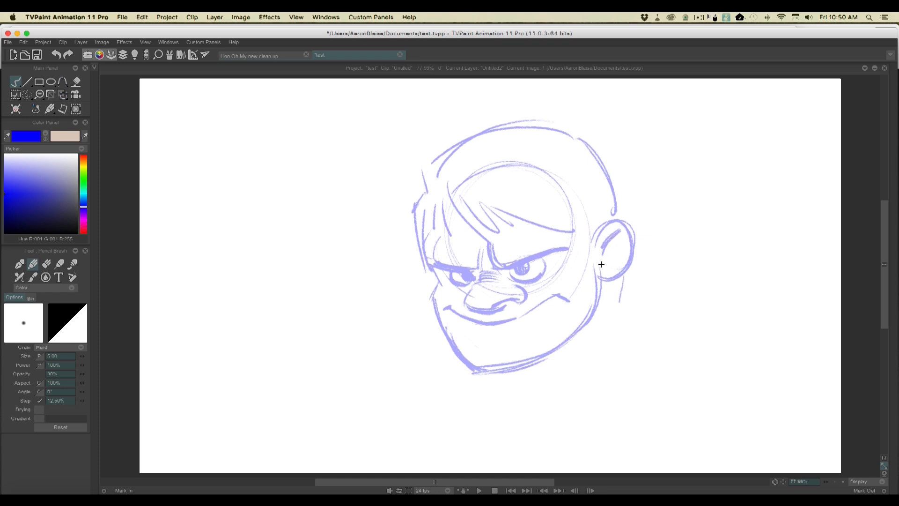
Switch to a black Pencil brush and trace a first stroke over the frown line between the eyes.
key("Tab")
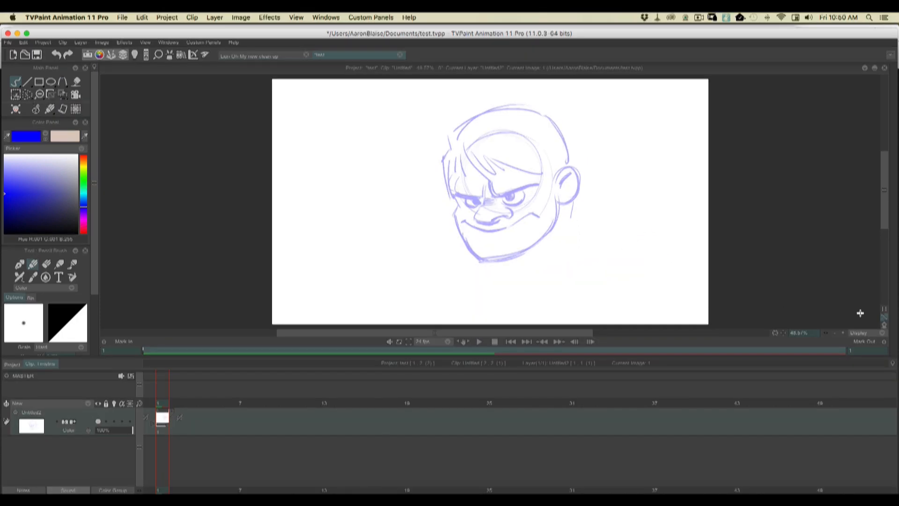
mouse_move(895, 318)
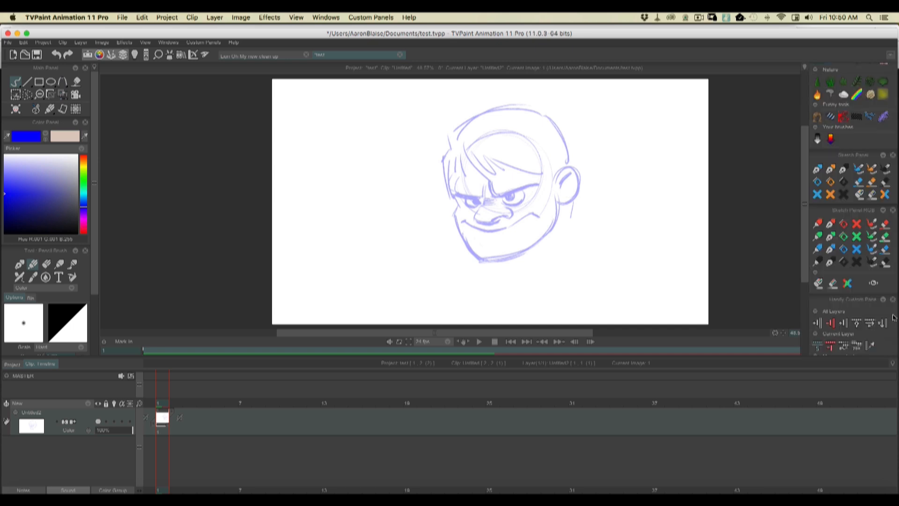
left_click(830, 263)
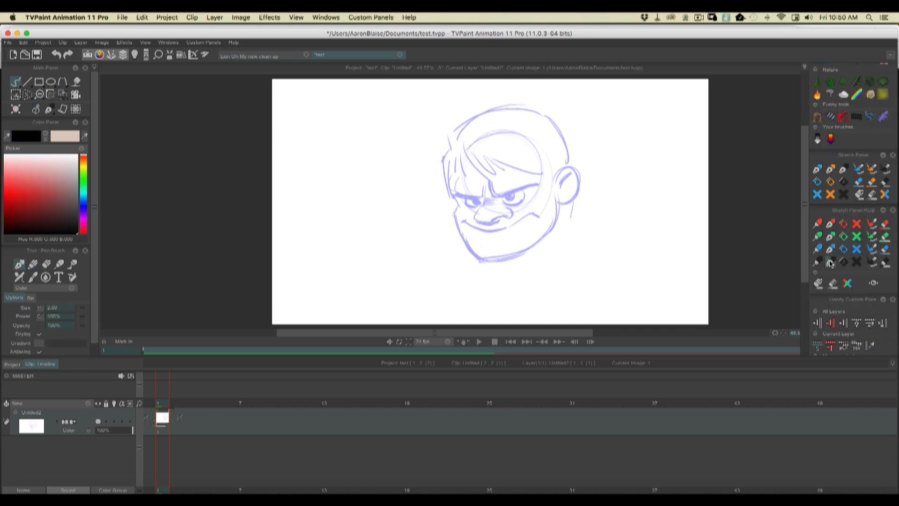
left_click(32, 265)
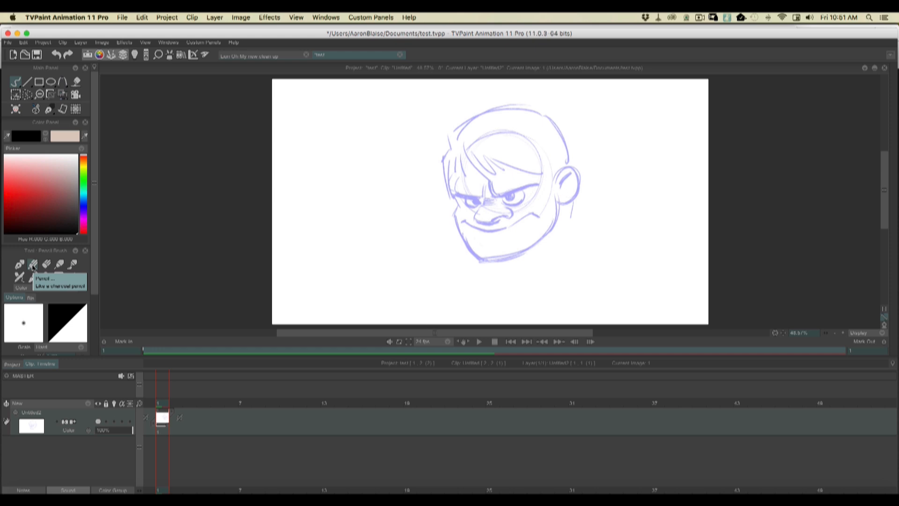
key("Tab")
left_click_drag(489, 243, 497, 266)
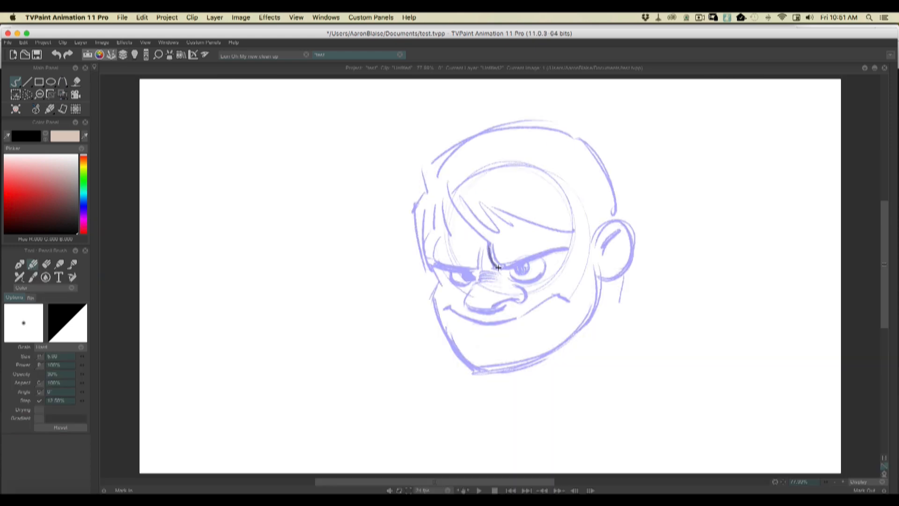
Save the project and set the pencil brush's opacity to 100%.
left_click(43, 374)
key("super+s")
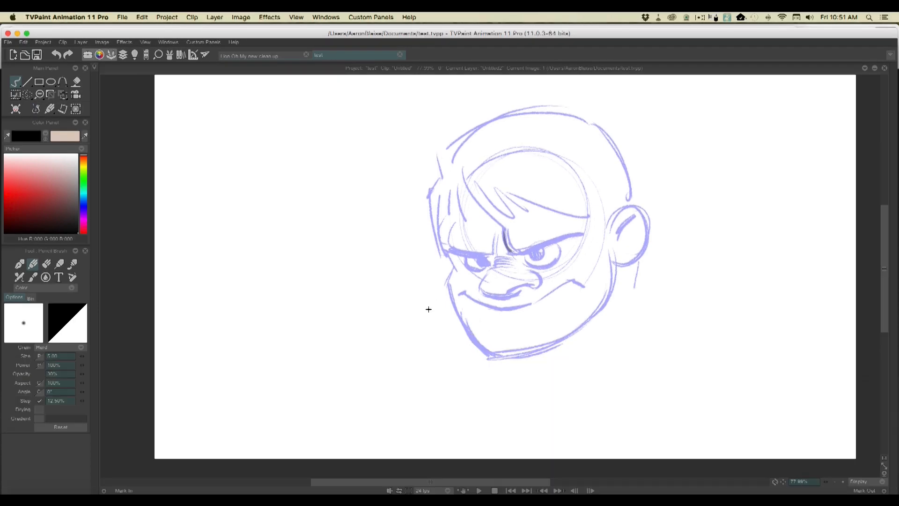
left_click(45, 375)
type("10")
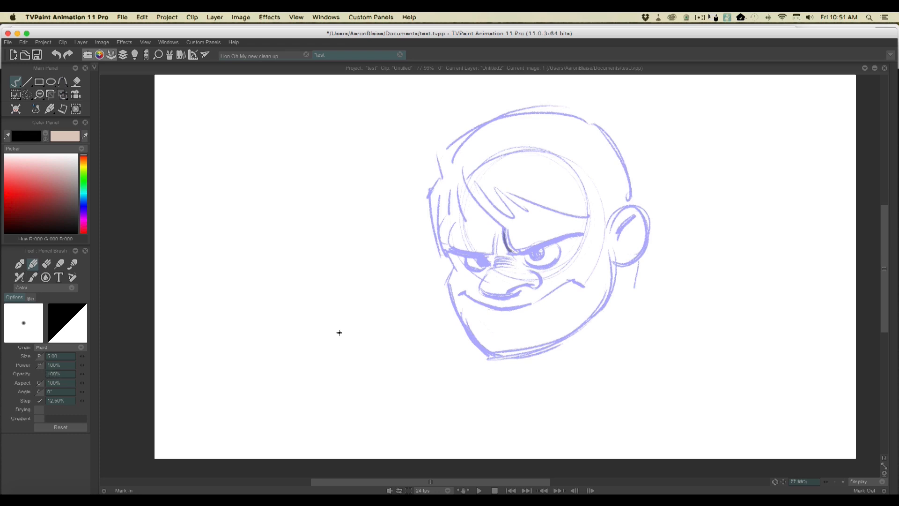
Ink both eyebrows, the eyes with their pupils and the nose in black over the blue sketch.
left_click_drag(504, 232, 512, 253)
left_click_drag(583, 235, 514, 253)
left_click_drag(566, 236, 517, 253)
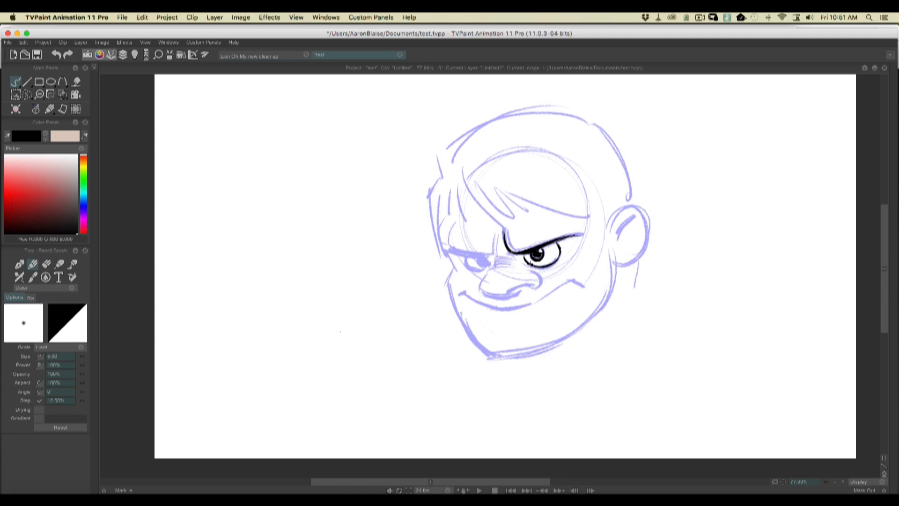
left_click_drag(551, 264, 560, 245)
mouse_move(523, 260)
left_mouse_down()
mouse_move(528, 267)
mouse_move(494, 261)
mouse_move(479, 290)
mouse_move(494, 298)
mouse_move(533, 286)
mouse_move(519, 270)
mouse_move(538, 275)
mouse_move(510, 270)
mouse_move(498, 234)
mouse_move(464, 252)
mouse_move(450, 246)
mouse_move(472, 255)
mouse_move(447, 248)
mouse_move(485, 257)
mouse_move(477, 255)
mouse_move(484, 267)
mouse_move(466, 262)
mouse_move(482, 268)
left_mouse_up()
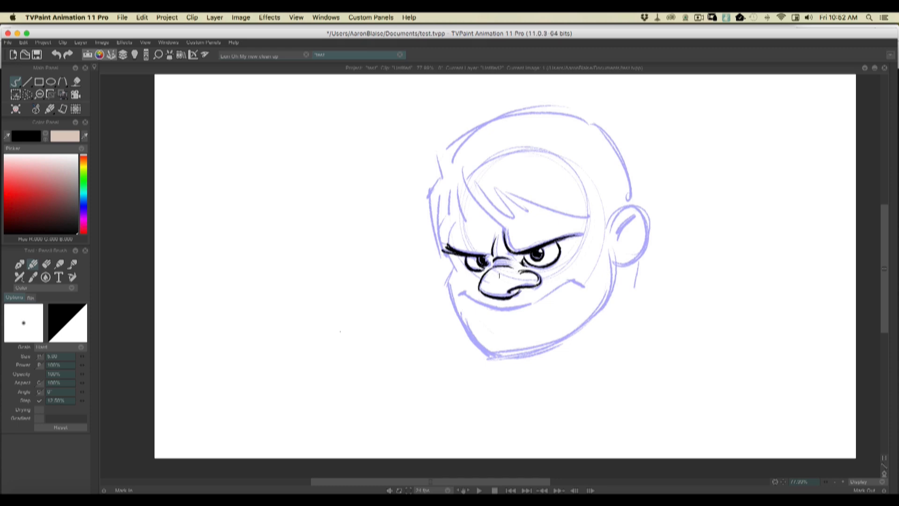
Ink the left side of the face in black, from the temple past the cheek down to the chin.
left_click_drag(448, 251, 453, 268)
mouse_move(444, 218)
left_mouse_down()
mouse_move(448, 282)
mouse_move(485, 350)
left_mouse_up()
left_click_drag(454, 305, 499, 355)
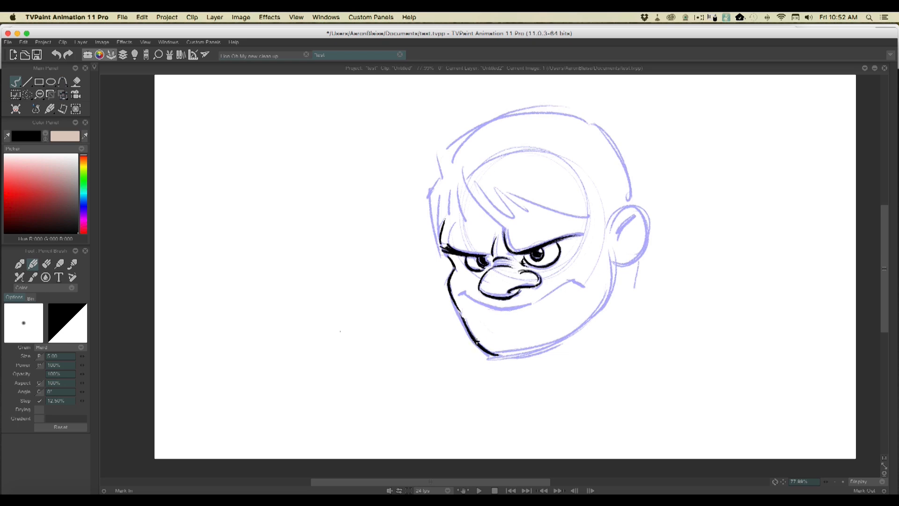
Ink the smirking mouth and the jawline from the ear to the chin, adding small creases under the eyes.
mouse_move(565, 281)
left_mouse_down()
mouse_move(507, 309)
mouse_move(529, 305)
mouse_move(484, 300)
mouse_move(486, 307)
mouse_move(461, 295)
mouse_move(481, 303)
left_mouse_up()
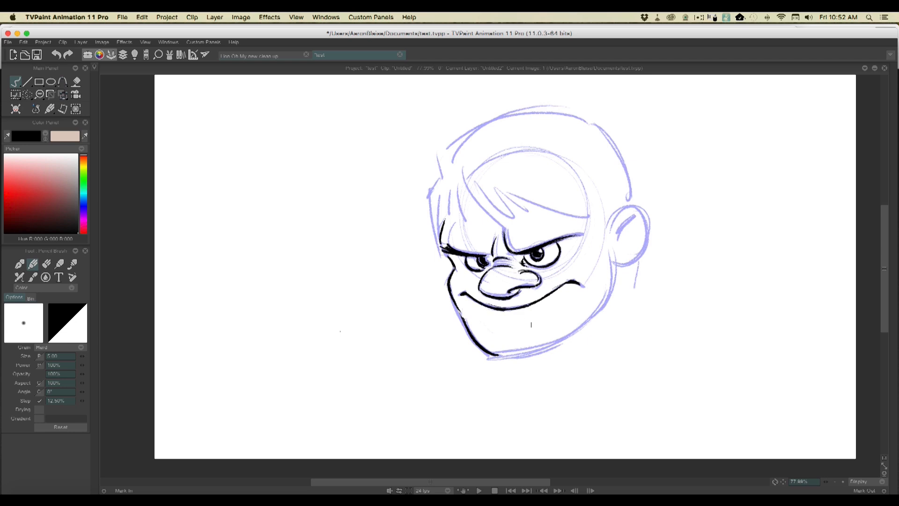
left_click_drag(499, 308, 581, 285)
mouse_move(607, 241)
left_mouse_down()
mouse_move(609, 286)
mouse_move(607, 255)
mouse_move(595, 309)
mouse_move(613, 290)
mouse_move(546, 345)
mouse_move(582, 326)
mouse_move(508, 357)
mouse_move(544, 347)
mouse_move(535, 350)
mouse_move(494, 353)
left_mouse_up()
left_click_drag(602, 308, 580, 331)
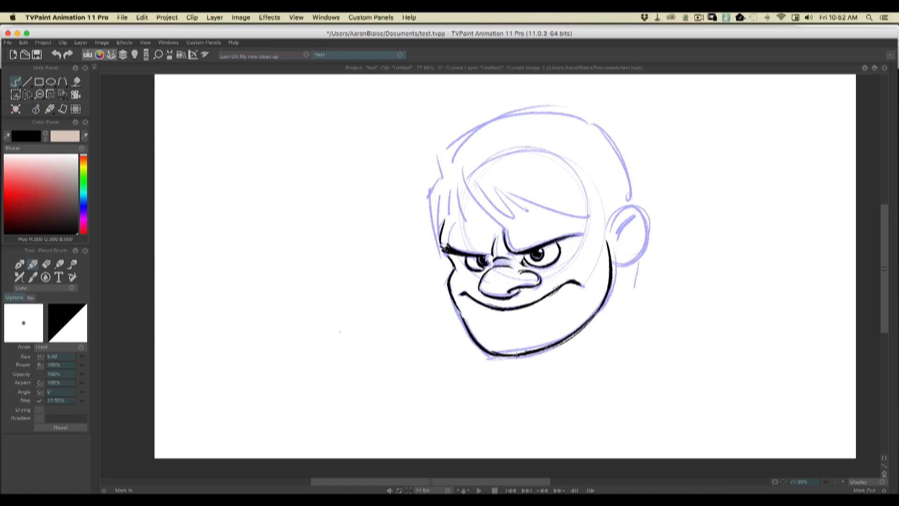
left_click_drag(564, 253, 562, 266)
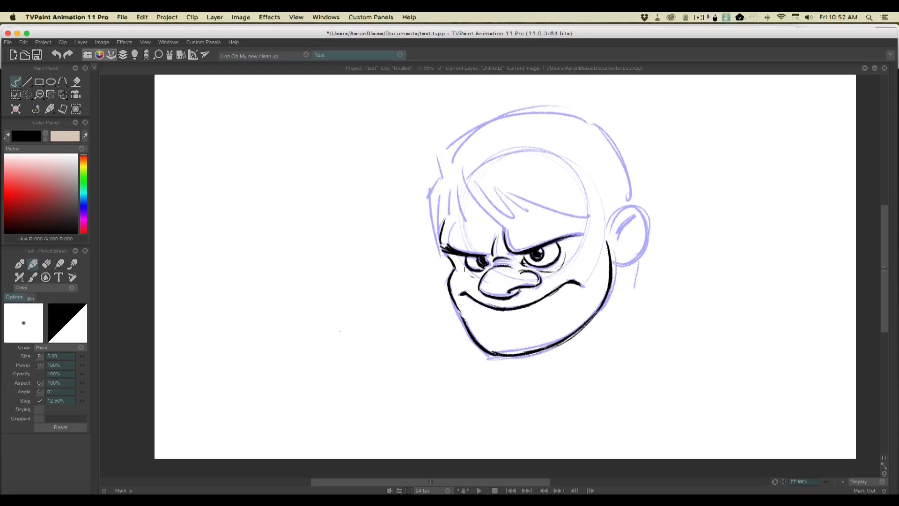
Ink the ear and the outline of the head in black, with small tufts of hair on the crown.
mouse_move(623, 210)
left_mouse_down()
mouse_move(609, 232)
mouse_move(634, 205)
mouse_move(647, 232)
mouse_move(643, 215)
mouse_move(628, 265)
mouse_move(646, 236)
mouse_move(616, 264)
mouse_move(635, 255)
mouse_move(617, 260)
mouse_move(648, 222)
mouse_move(634, 210)
mouse_move(619, 216)
mouse_move(613, 236)
mouse_move(633, 217)
mouse_move(614, 244)
mouse_move(625, 209)
mouse_move(620, 253)
left_mouse_up()
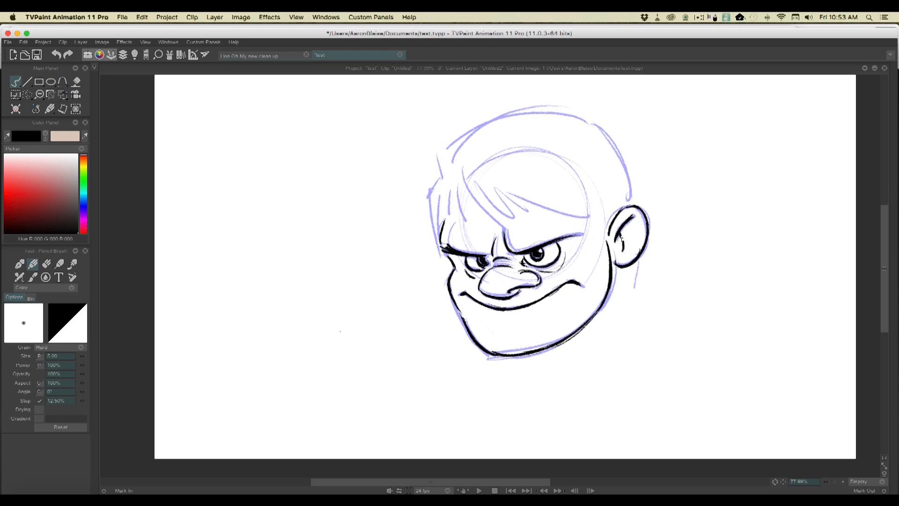
mouse_move(631, 195)
left_mouse_down()
mouse_move(617, 144)
mouse_move(584, 123)
mouse_move(615, 125)
left_mouse_up()
left_click_drag(605, 118, 576, 117)
mouse_move(567, 107)
left_mouse_down()
mouse_move(505, 112)
mouse_move(473, 128)
mouse_move(443, 165)
mouse_move(434, 246)
left_mouse_up()
Ink the hair fringe across the forehead and the strands at the side of the face.
mouse_move(447, 172)
left_mouse_down()
mouse_move(453, 214)
mouse_move(466, 226)
left_mouse_up()
mouse_move(470, 189)
left_mouse_down()
mouse_move(485, 218)
mouse_move(480, 208)
mouse_move(488, 203)
mouse_move(531, 229)
mouse_move(497, 201)
mouse_move(548, 232)
left_mouse_up()
mouse_move(513, 204)
left_mouse_down()
mouse_move(603, 230)
mouse_move(591, 256)
left_mouse_up()
left_click_drag(449, 215, 441, 241)
left_click_drag(445, 193, 432, 227)
mouse_move(430, 230)
left_mouse_down()
mouse_move(423, 243)
mouse_move(442, 261)
left_mouse_up()
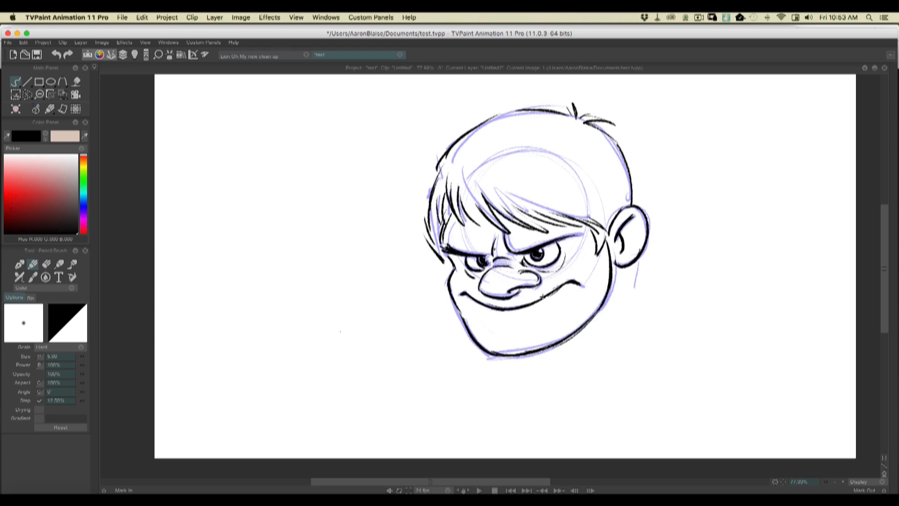
Fit the drawing in view and remove all blue sketch lines from it.
key("Tab")
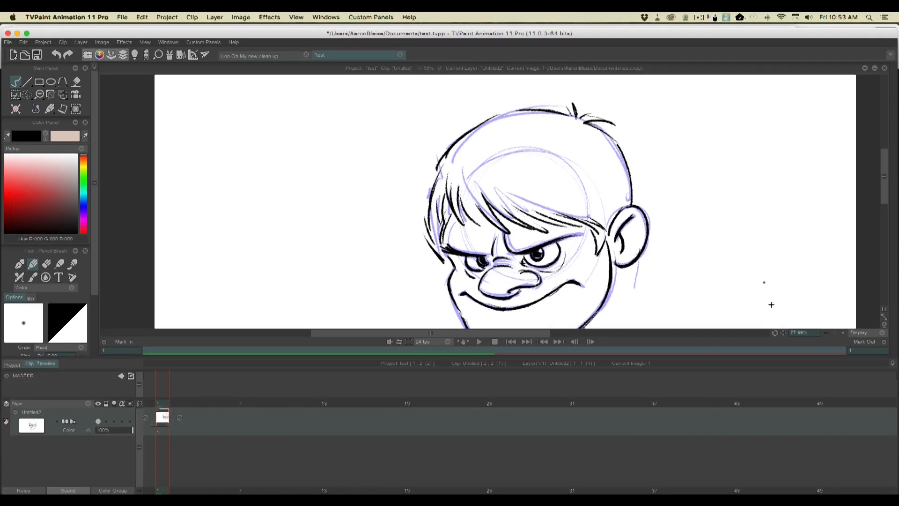
left_click(884, 317)
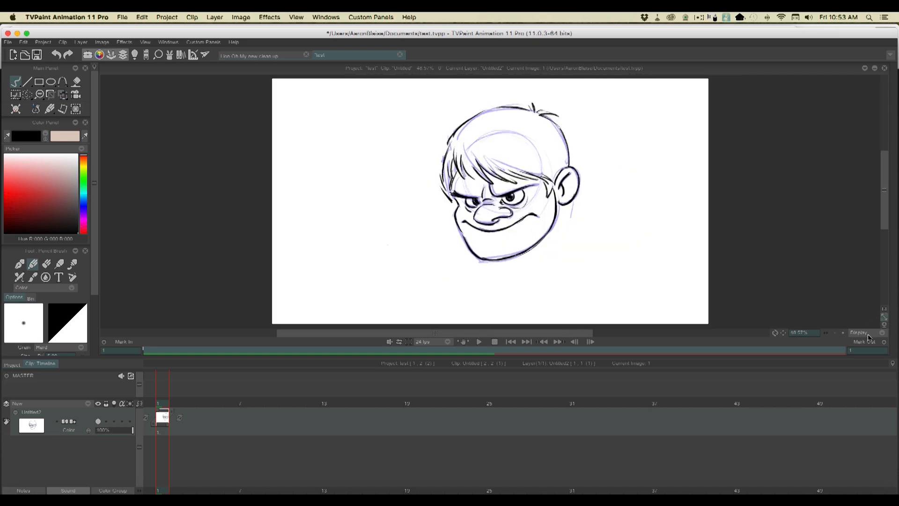
mouse_move(895, 337)
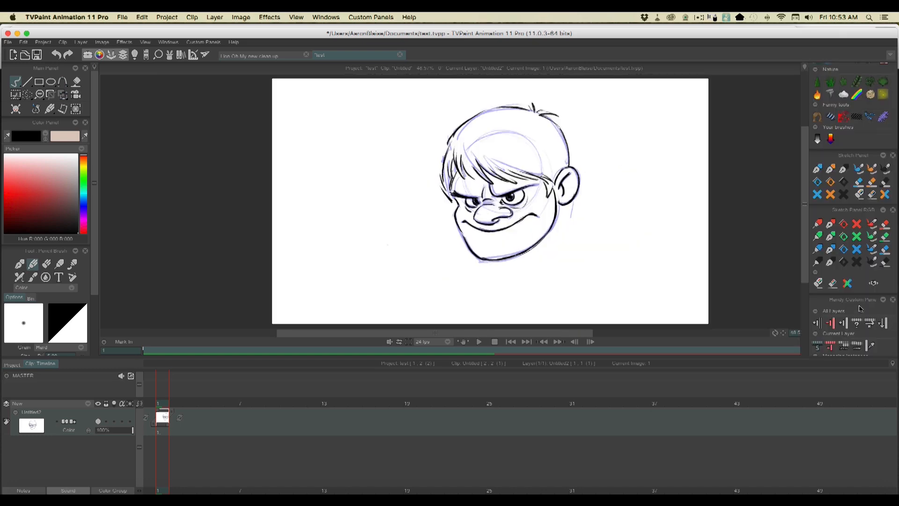
left_click(857, 250)
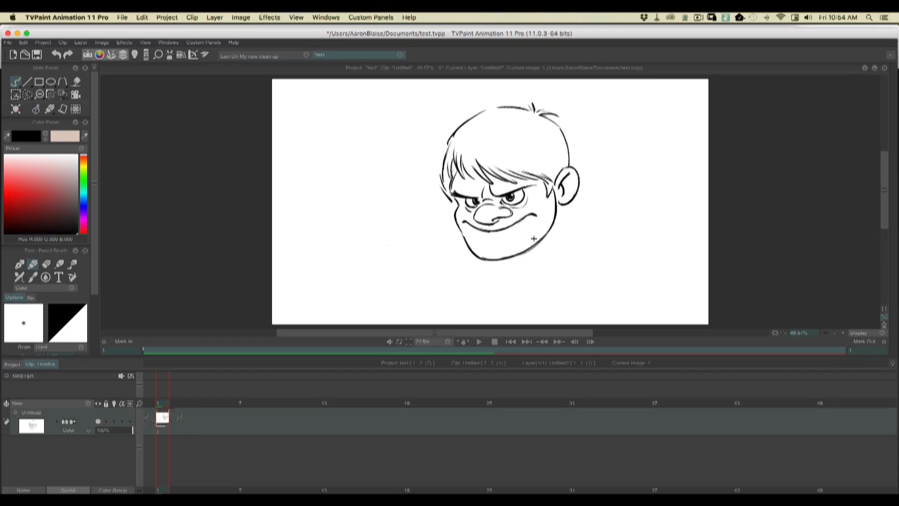
Reinforce the jawline and chin with black strokes and erase the rough outer edge of the chin line.
key("Tab")
mouse_move(595, 276)
left_mouse_down()
mouse_move(567, 339)
mouse_move(528, 365)
mouse_move(488, 369)
left_mouse_up()
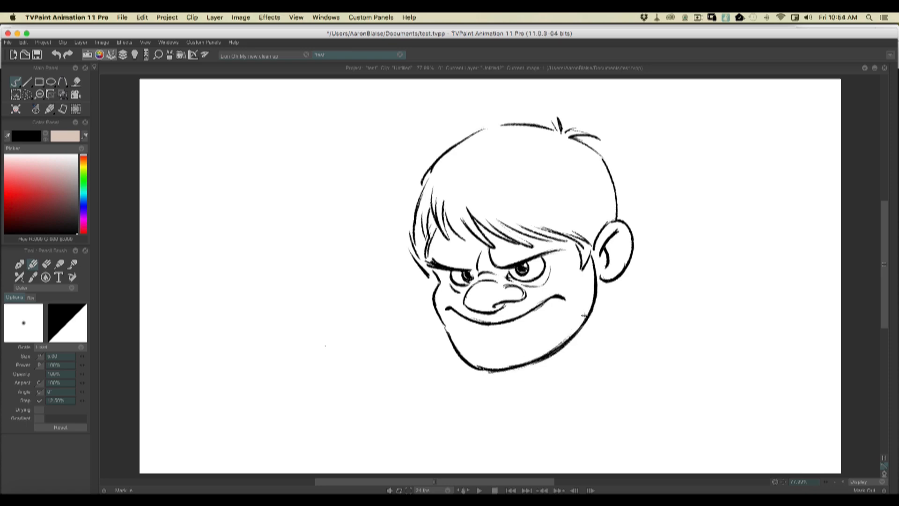
left_click_drag(448, 335, 478, 366)
key("e")
mouse_move(582, 287)
left_mouse_down()
mouse_move(573, 321)
mouse_move(494, 376)
left_mouse_up()
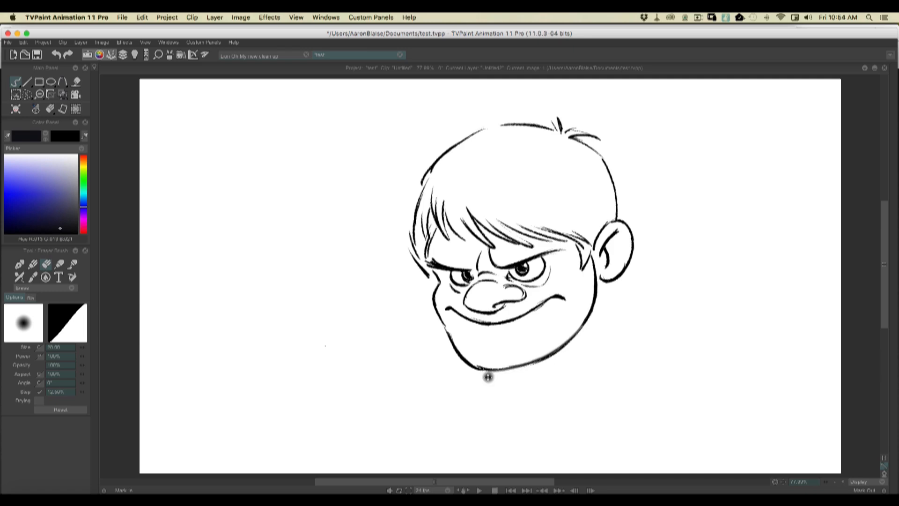
key("b")
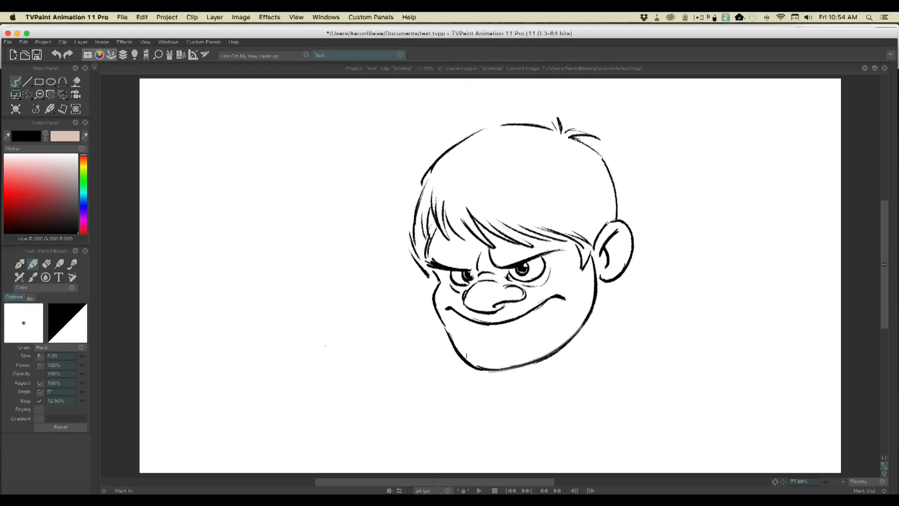
Activate line smoothing and set the smoothing amount to 15.
left_click(36, 111)
left_click(199, 222)
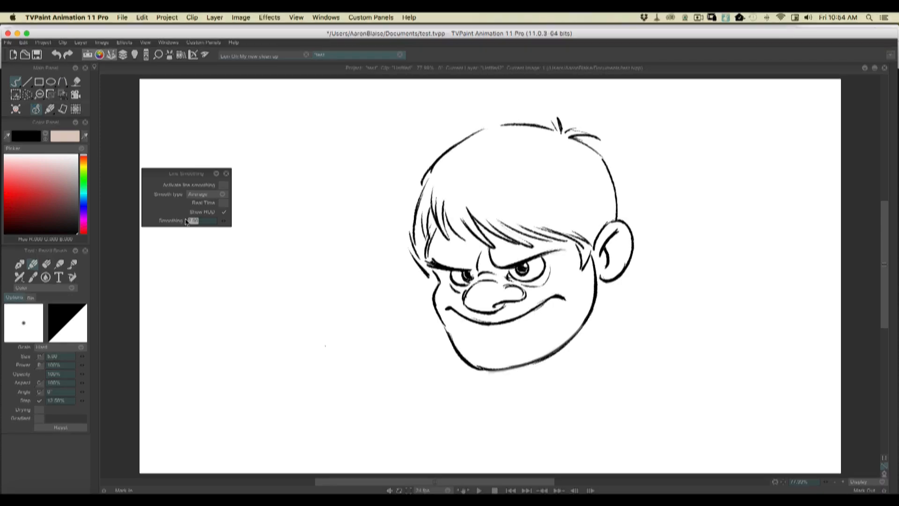
key("BackSpace")
type("15")
key("Return")
Test the smoothing with long freehand curves on both sides of the head, including a deliberately wavy one.
mouse_move(688, 152)
left_mouse_down()
mouse_move(685, 269)
mouse_move(648, 317)
mouse_move(623, 330)
left_mouse_up()
mouse_move(708, 177)
left_mouse_down()
mouse_move(708, 256)
mouse_move(680, 318)
mouse_move(610, 377)
mouse_move(492, 419)
left_mouse_up()
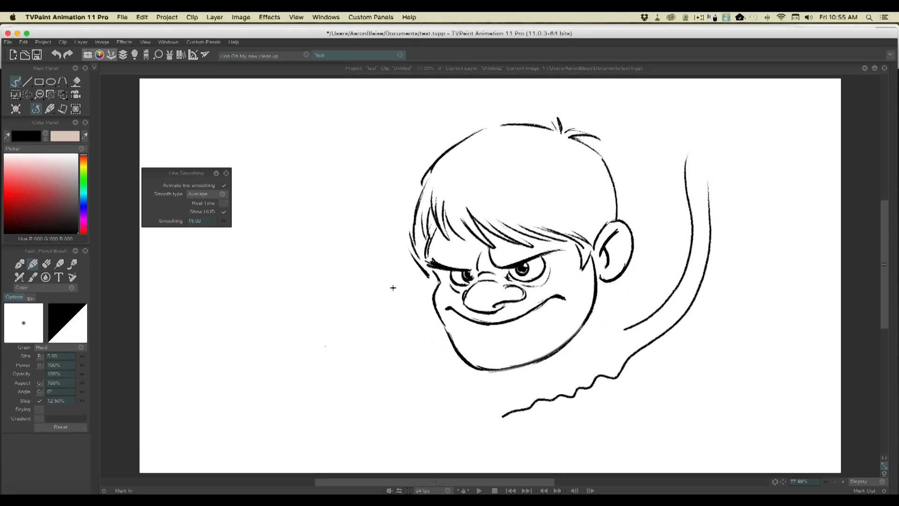
left_click_drag(331, 220, 326, 408)
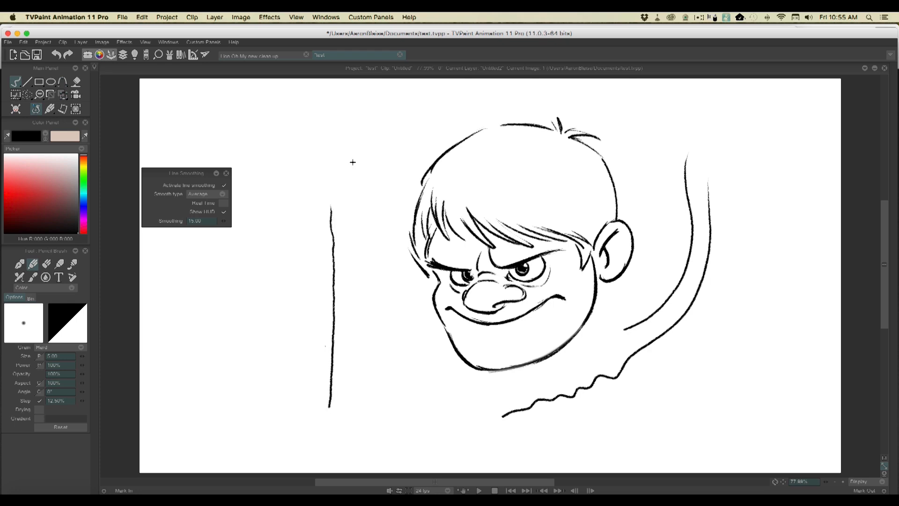
mouse_move(356, 175)
left_mouse_down()
mouse_move(370, 252)
mouse_move(357, 329)
left_mouse_up()
left_click_drag(343, 359, 329, 379)
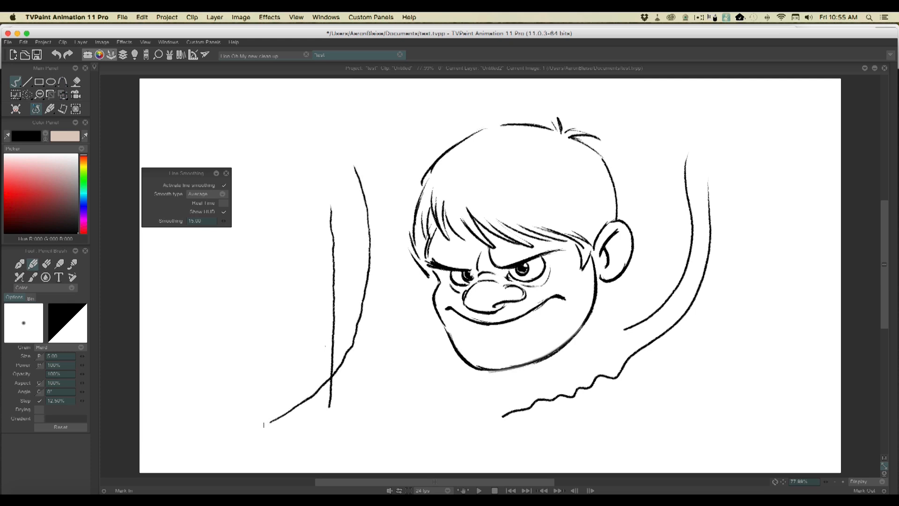
Set the line smoothing to 20 and draw more long test strokes on either side of the head.
left_click_drag(204, 220, 180, 220)
type("20")
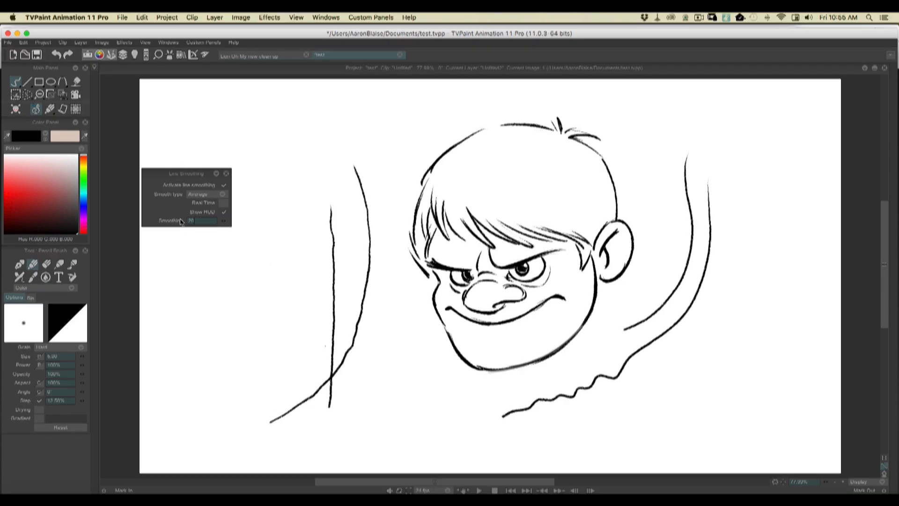
mouse_move(385, 184)
left_mouse_down()
mouse_move(380, 294)
mouse_move(354, 404)
left_mouse_up()
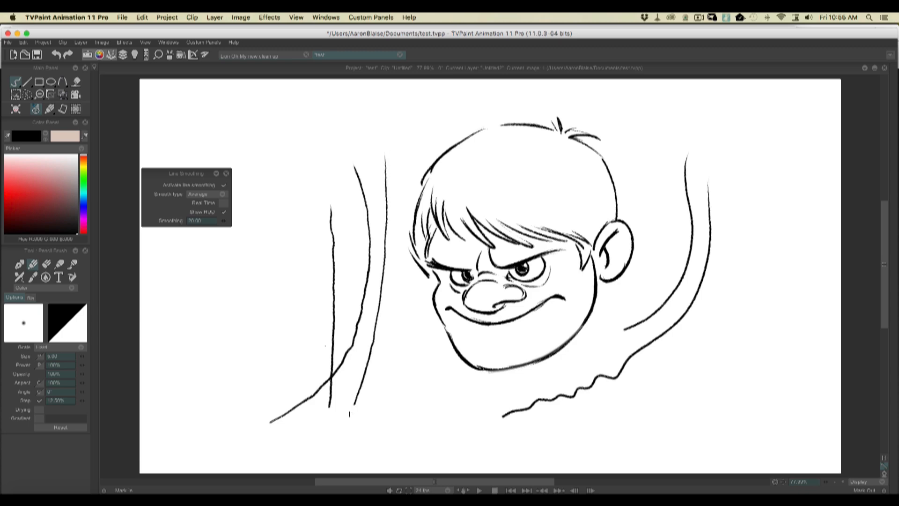
mouse_move(746, 188)
left_mouse_down()
mouse_move(739, 294)
mouse_move(728, 318)
mouse_move(704, 355)
mouse_move(653, 386)
left_mouse_up()
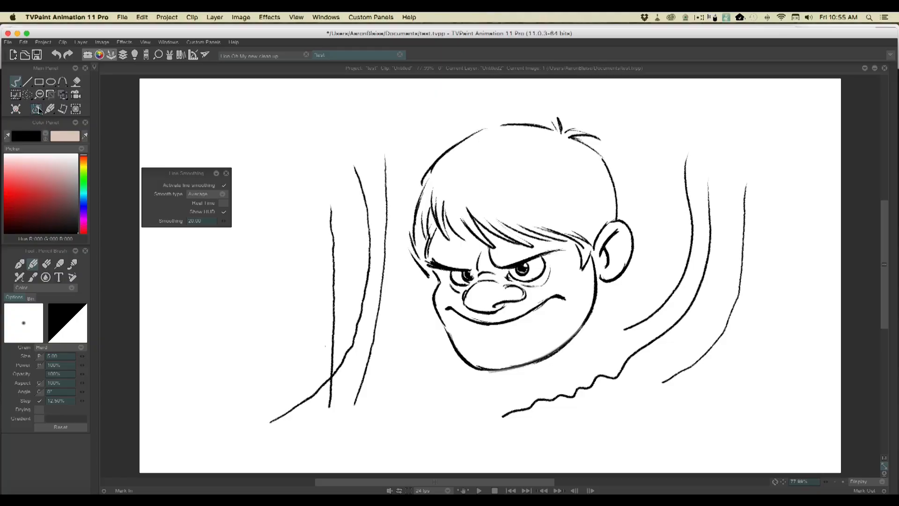
left_click(36, 110)
left_click_drag(187, 223, 191, 224)
left_click_drag(289, 207, 237, 410)
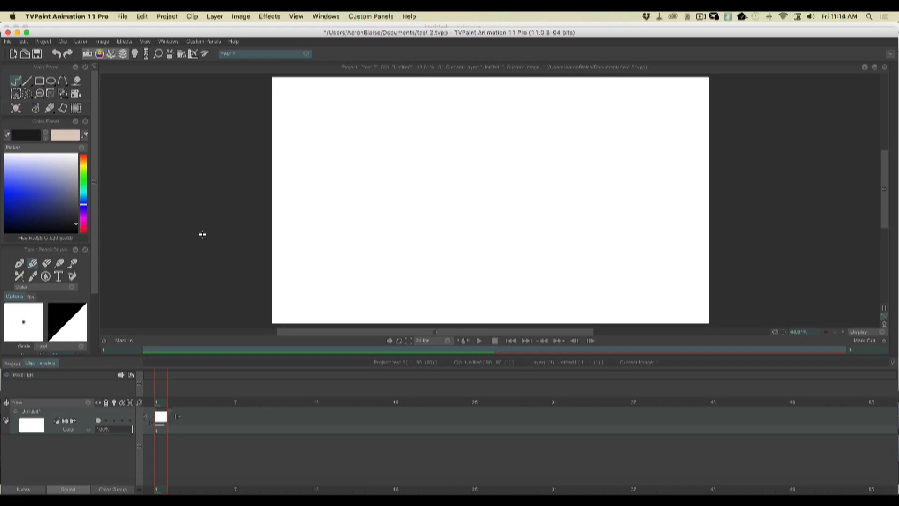
Open the Drawing Recorder in the blank test 2 project and start recording.
key("Tab")
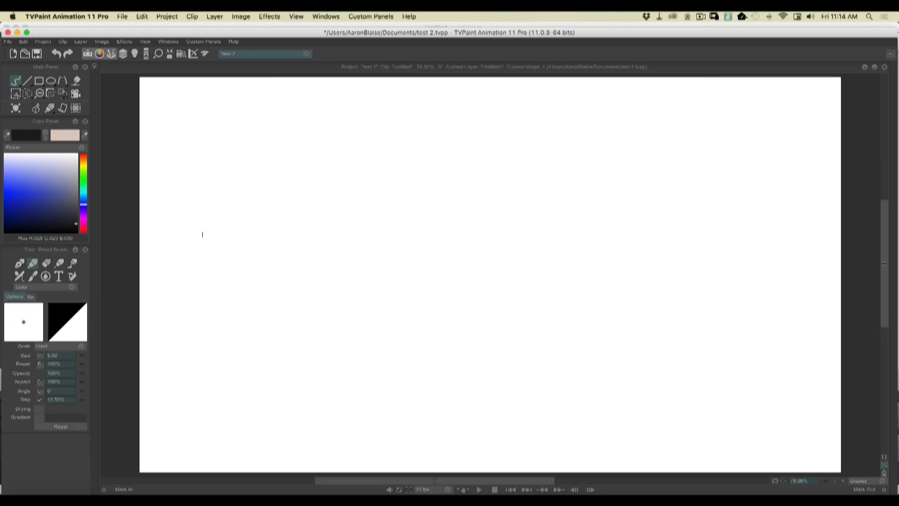
left_click(322, 18)
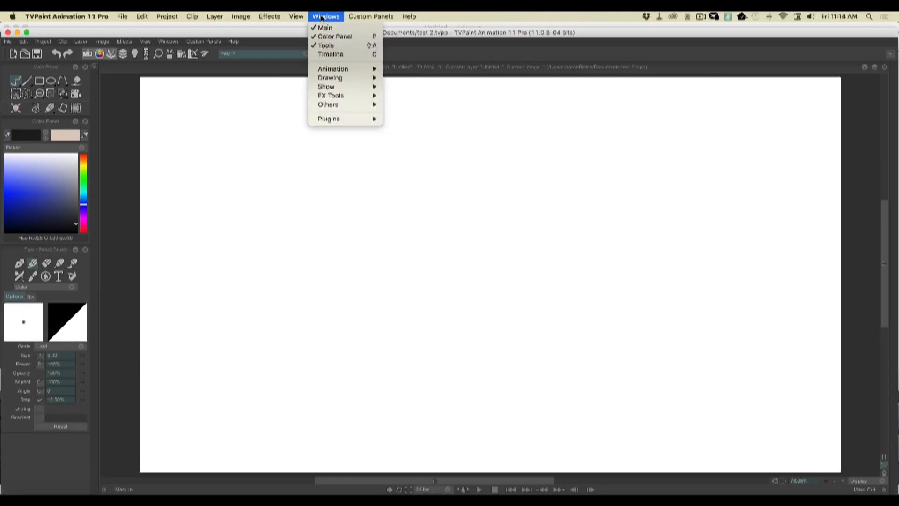
mouse_move(354, 80)
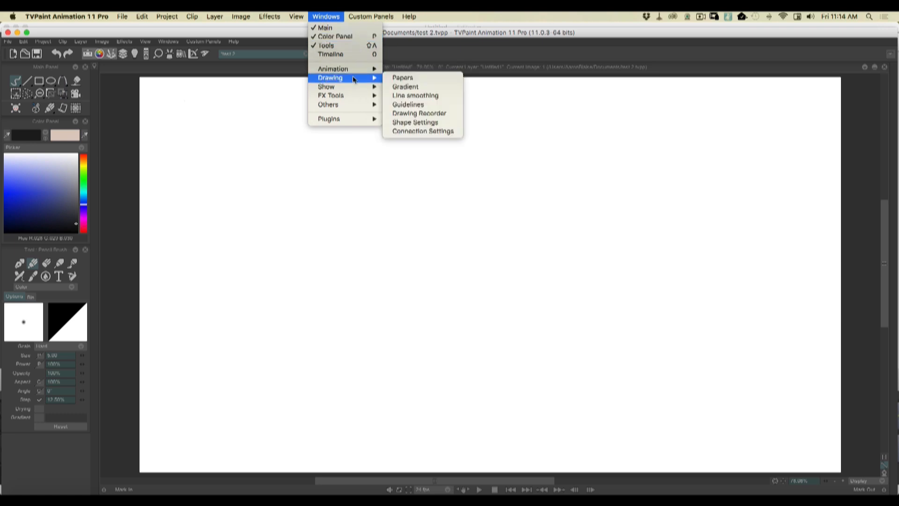
left_click(396, 114)
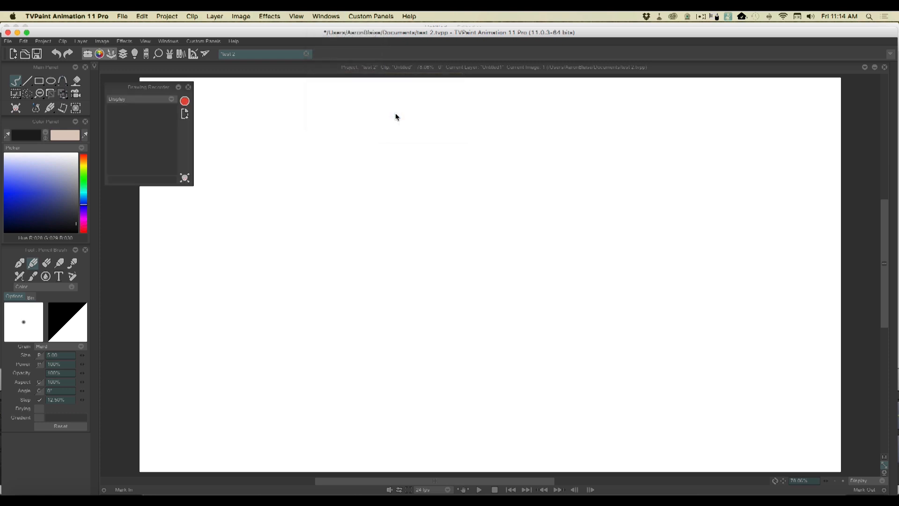
left_click(185, 101)
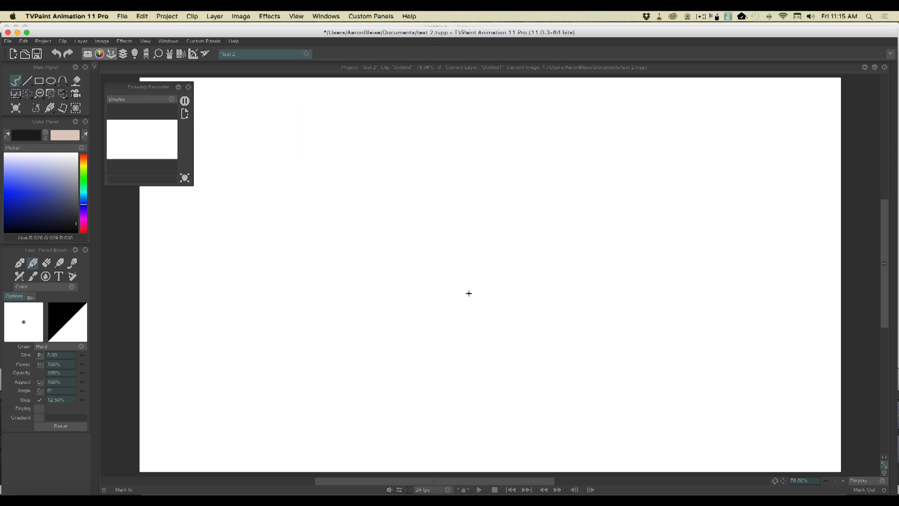
Sketch a round head on the canvas with several loose, overlapping circular strokes.
mouse_move(447, 271)
left_mouse_down()
mouse_move(580, 287)
mouse_move(592, 171)
left_mouse_up()
mouse_move(555, 133)
left_mouse_down()
mouse_move(440, 178)
mouse_move(441, 291)
left_mouse_up()
mouse_move(410, 239)
left_mouse_down()
mouse_move(500, 327)
mouse_move(544, 322)
left_mouse_up()
left_click_drag(543, 323, 444, 311)
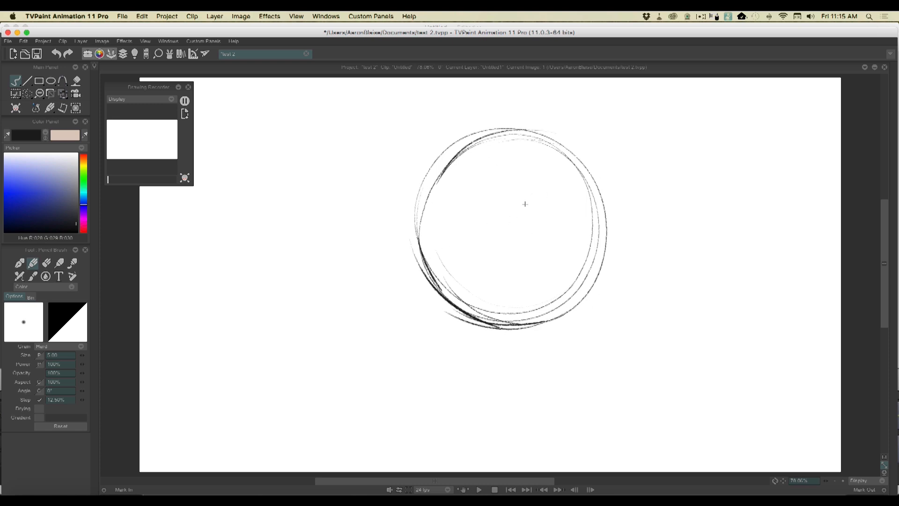
Draw two round eyes with dark inward-looking pupils, an oval nose and a tilted smile inside the head.
mouse_move(515, 212)
left_mouse_down()
mouse_move(539, 230)
mouse_move(531, 234)
mouse_move(554, 203)
mouse_move(525, 218)
mouse_move(515, 200)
mouse_move(468, 227)
mouse_move(466, 240)
mouse_move(484, 249)
mouse_move(497, 228)
mouse_move(478, 229)
mouse_move(482, 253)
left_mouse_up()
left_click_drag(517, 214, 527, 212)
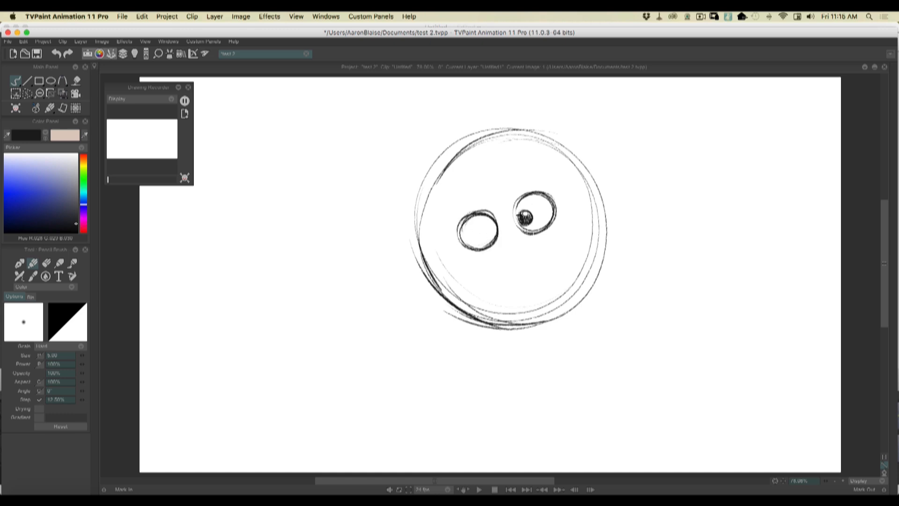
mouse_move(491, 219)
left_mouse_down()
mouse_move(491, 233)
mouse_move(522, 233)
left_mouse_up()
mouse_move(539, 243)
left_mouse_down()
mouse_move(499, 252)
mouse_move(515, 258)
mouse_move(535, 247)
mouse_move(492, 277)
mouse_move(465, 263)
left_mouse_up()
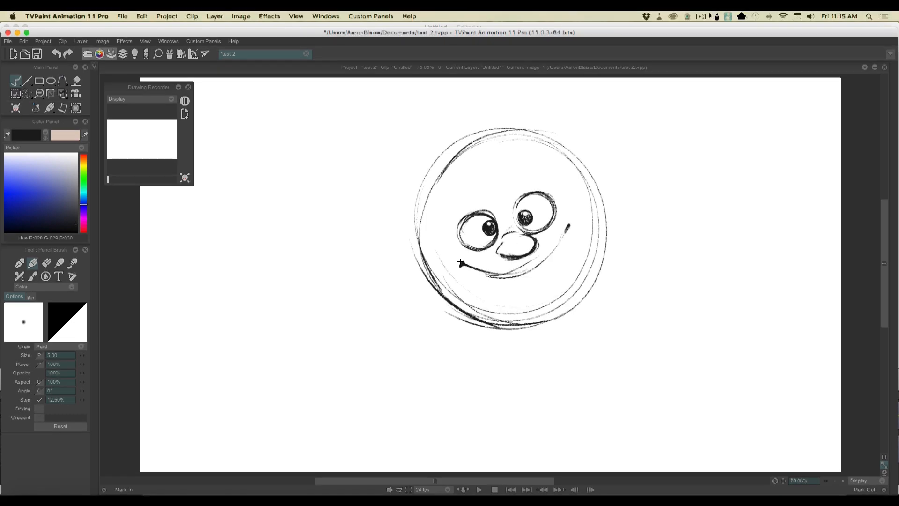
Darken the smile and add a short lower-lip line beneath it, reinforcing the lower curve of the face.
left_click_drag(565, 234, 513, 275)
left_click_drag(553, 253, 479, 272)
left_click_drag(551, 269, 511, 285)
left_click_drag(552, 268, 523, 282)
left_click_drag(442, 283, 500, 312)
Draw thick raised eyebrows above both eyes and darken the top contour of the head.
mouse_move(520, 167)
left_mouse_down()
mouse_move(548, 175)
mouse_move(505, 176)
mouse_move(561, 175)
left_mouse_up()
left_click_drag(543, 172, 504, 171)
left_click_drag(453, 212, 476, 180)
left_click_drag(492, 144, 572, 142)
left_click_drag(462, 165, 510, 138)
mouse_move(440, 176)
left_mouse_down()
mouse_move(500, 137)
mouse_move(557, 150)
left_mouse_up()
Add a rounded ear on each side of the head and darken the cheek and jaw contour.
left_click_drag(594, 191, 600, 235)
mouse_move(616, 177)
left_mouse_down()
mouse_move(621, 223)
mouse_move(595, 220)
left_mouse_up()
mouse_move(413, 247)
left_mouse_down()
mouse_move(410, 277)
mouse_move(434, 290)
mouse_move(391, 263)
left_mouse_up()
mouse_move(594, 212)
left_mouse_down()
mouse_move(581, 287)
mouse_move(592, 240)
left_mouse_up()
mouse_move(592, 240)
left_mouse_down()
mouse_move(534, 317)
mouse_move(438, 288)
left_mouse_up()
mouse_move(439, 288)
left_mouse_down()
mouse_move(528, 325)
mouse_move(557, 316)
left_mouse_up()
mouse_move(439, 287)
left_mouse_down()
mouse_move(531, 318)
mouse_move(545, 334)
mouse_move(548, 308)
mouse_move(573, 294)
mouse_move(519, 317)
left_mouse_up()
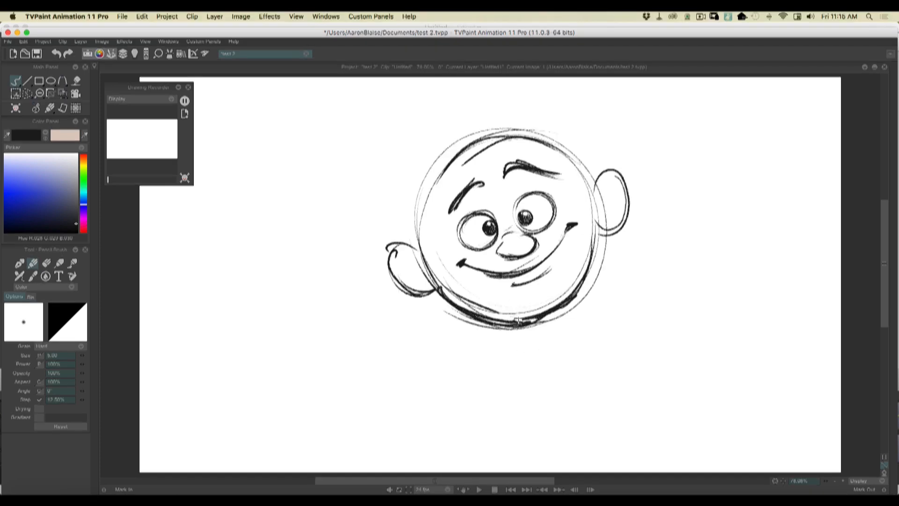
Export the recorded drawing as frames in the timeline and play it back.
left_click(186, 117)
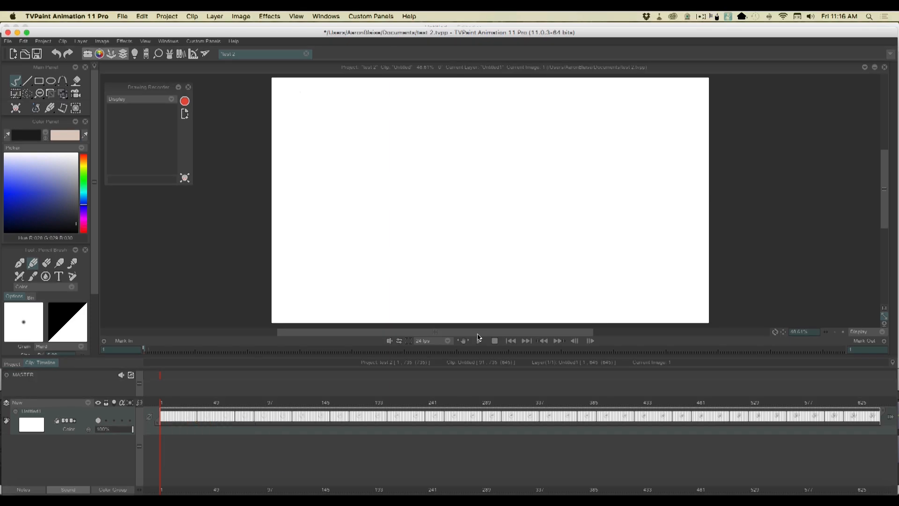
left_click(479, 341)
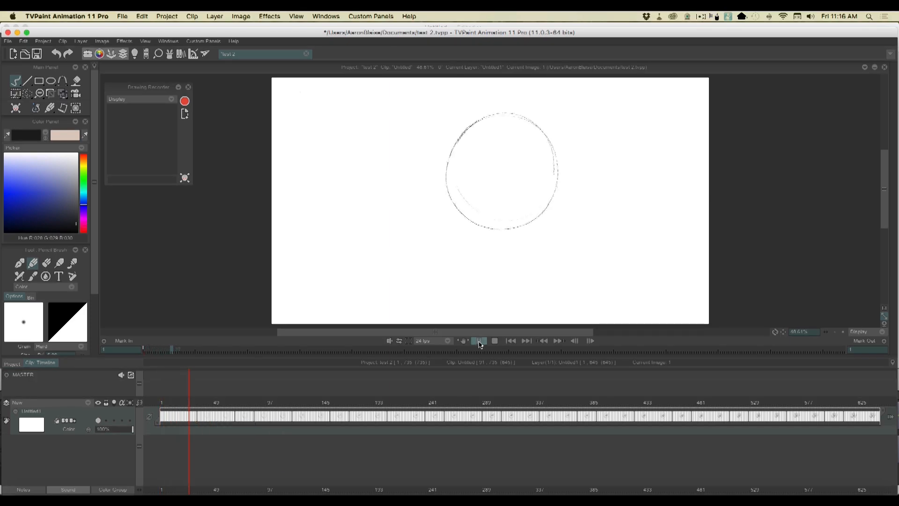